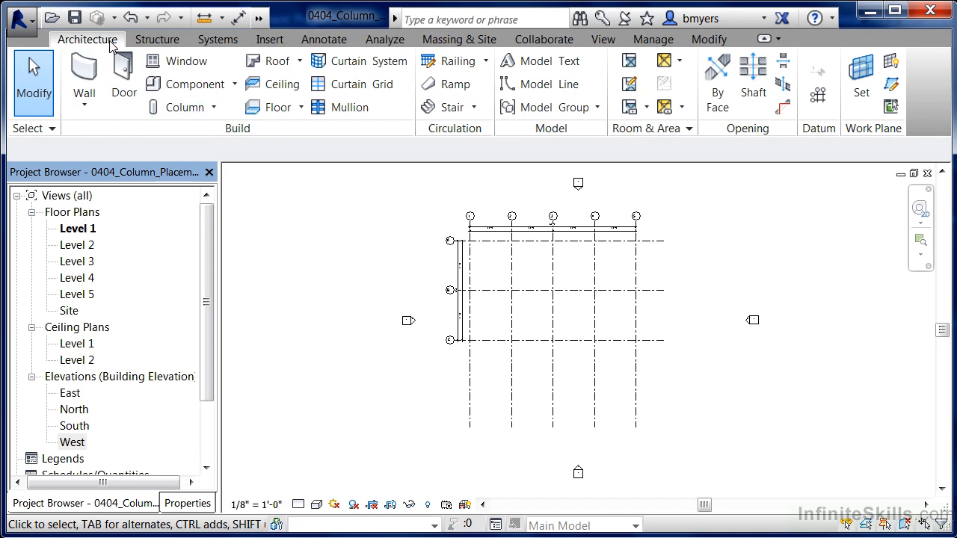
Start placing an architectural column and choose the Round Column type with 12" Diameter
{"action": "left_click", "coordinate": [213, 108]}
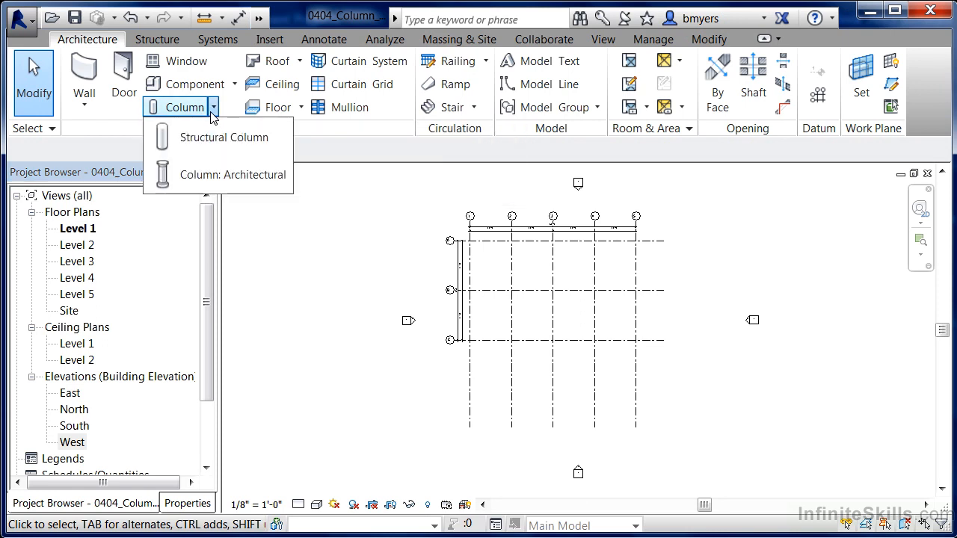
{"action": "left_click", "coordinate": [195, 175]}
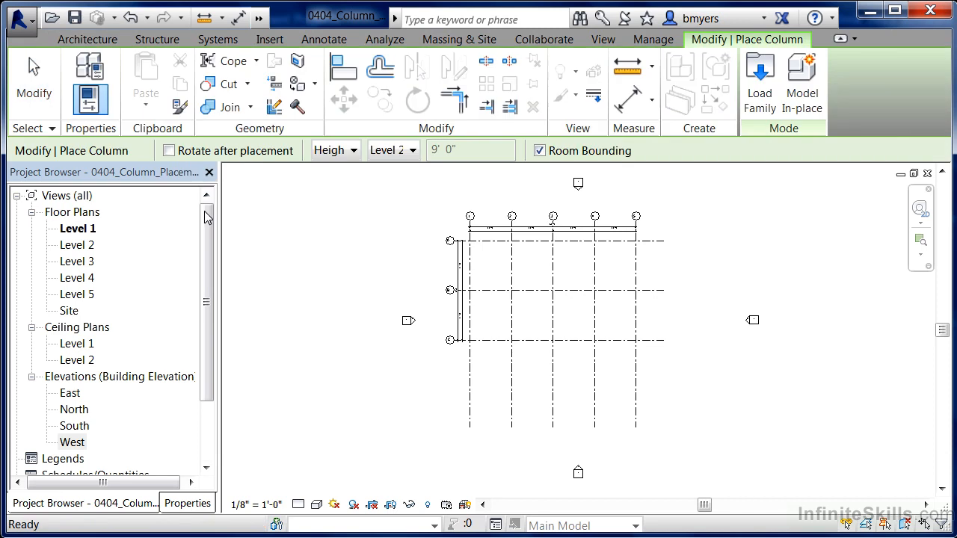
{"action": "left_click", "coordinate": [188, 503]}
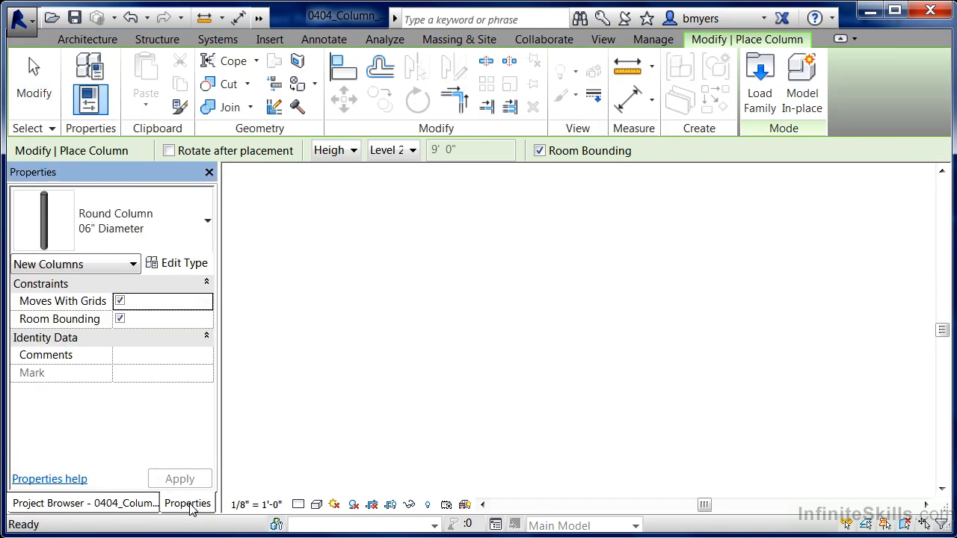
{"action": "left_click", "coordinate": [172, 229]}
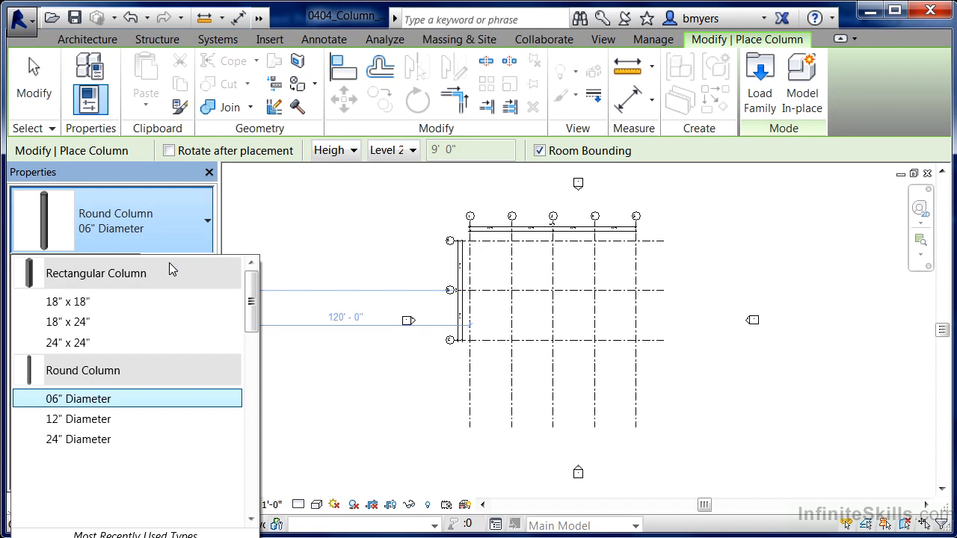
{"action": "left_click", "coordinate": [68, 421]}
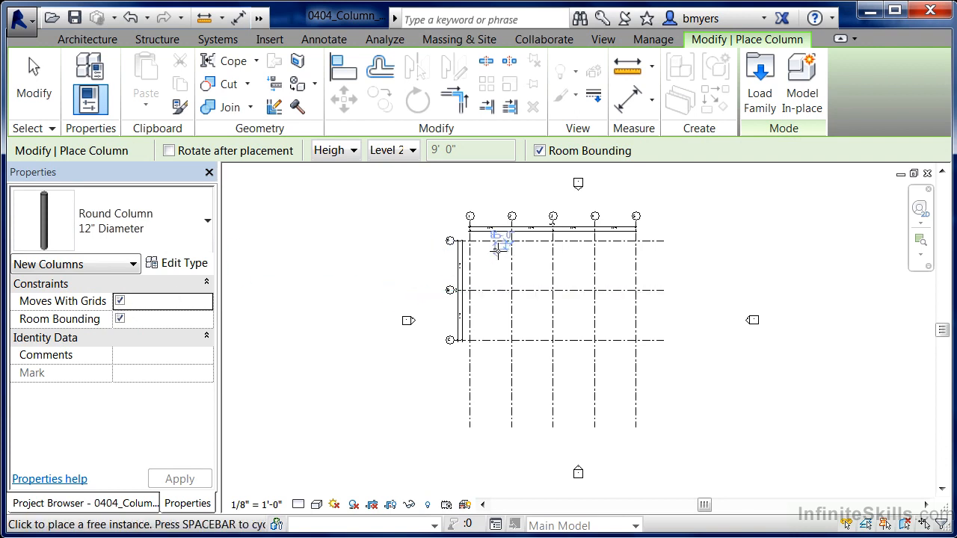
Set the new columns to be placed by height, with Level 2 as their upper limit
{"action": "scroll", "coordinate": [510, 252], "scroll_direction": "up", "scroll_amount": 1}
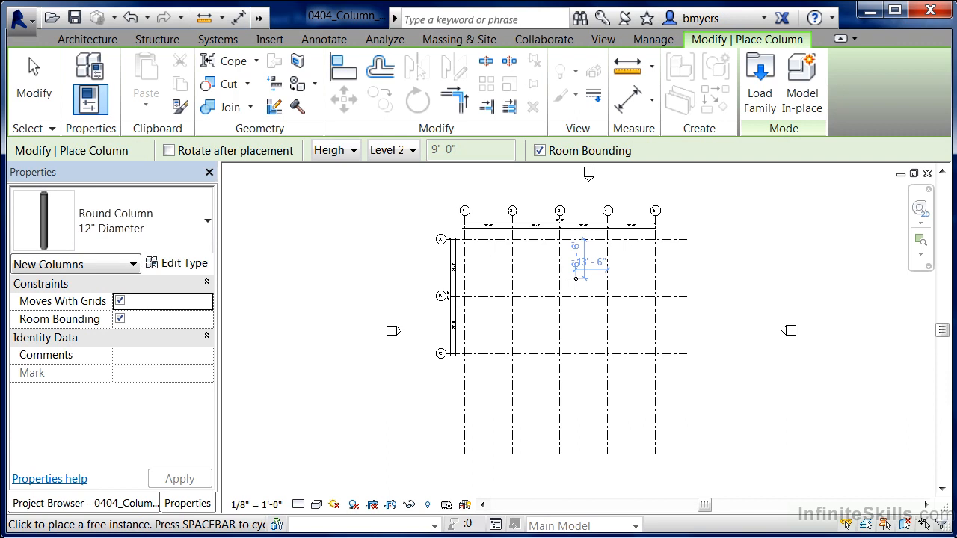
{"action": "scroll", "coordinate": [583, 260], "scroll_direction": "up", "scroll_amount": 2}
{"action": "scroll", "coordinate": [583, 258], "scroll_direction": "up", "scroll_amount": 2}
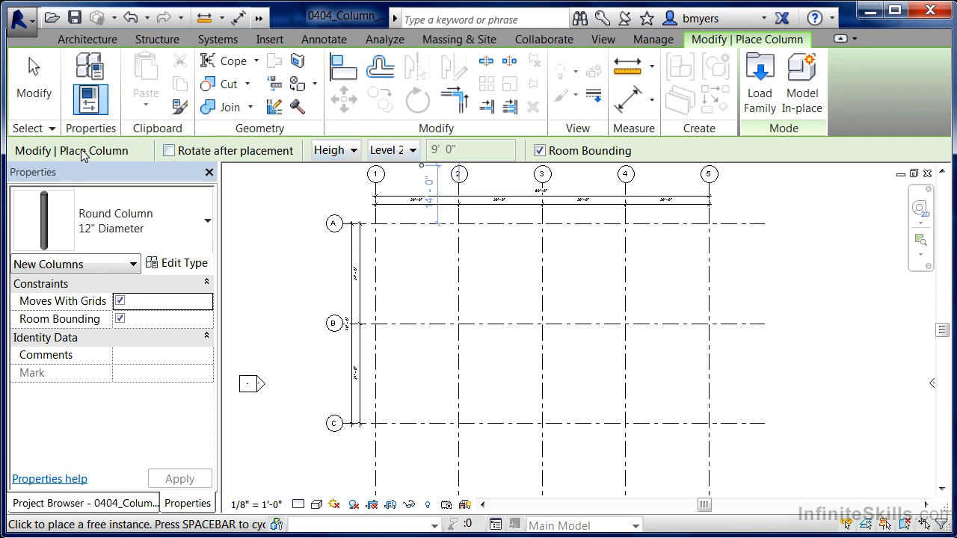
{"action": "left_click", "coordinate": [354, 153]}
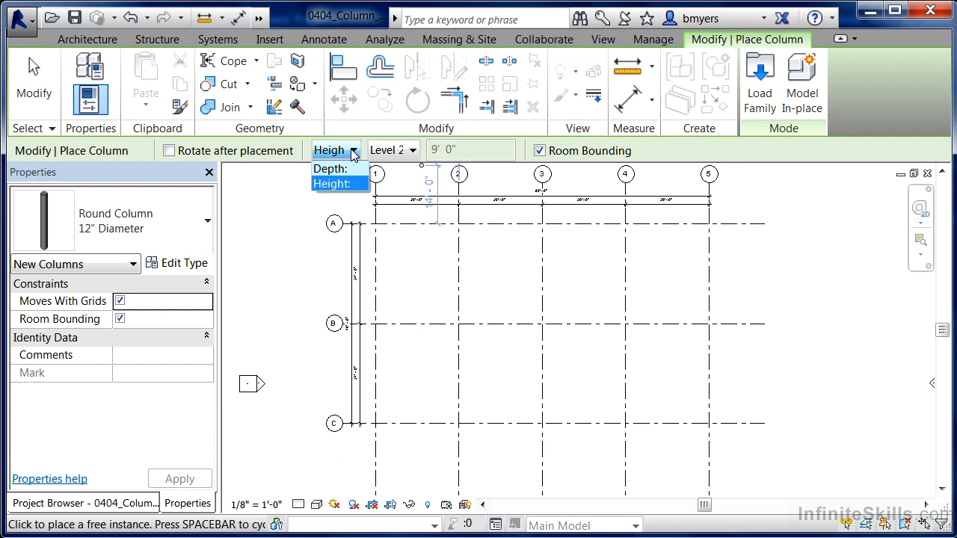
{"action": "left_click", "coordinate": [515, 152]}
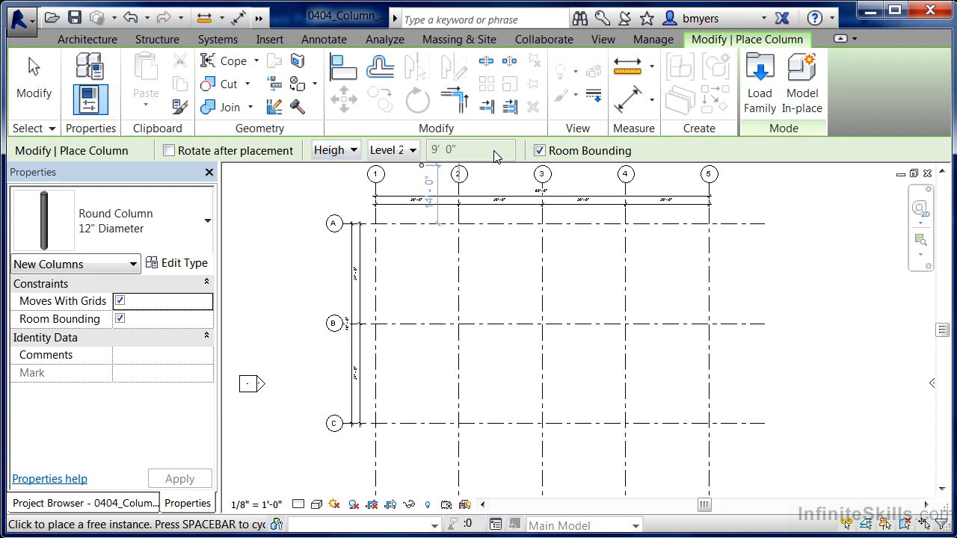
{"action": "left_click", "coordinate": [408, 152]}
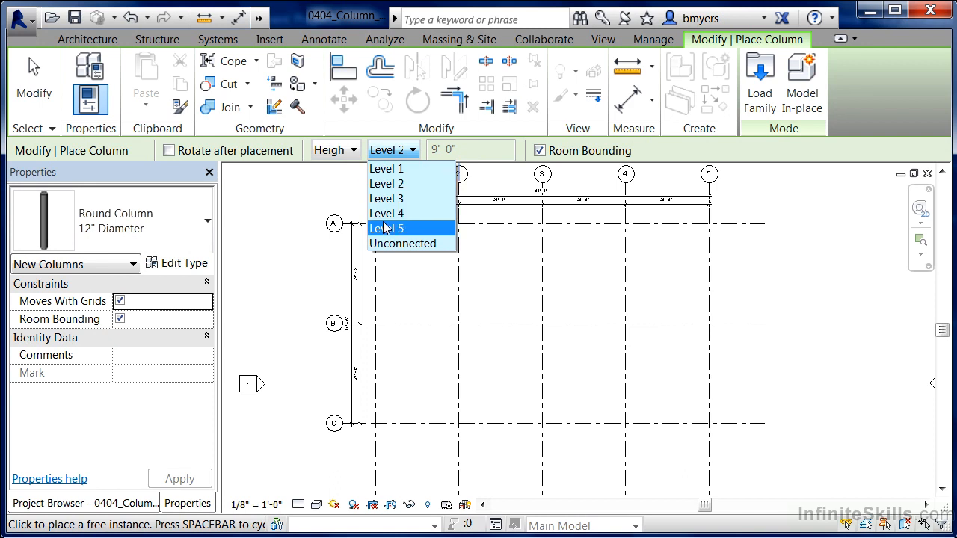
{"action": "left_click", "coordinate": [404, 184]}
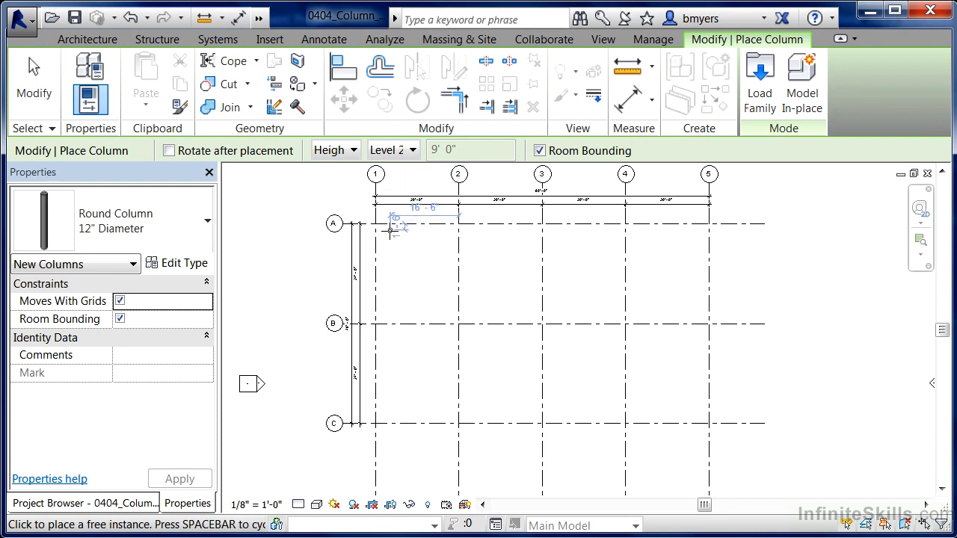
Place columns along grid line A at its intersections with grid lines 1 through 5
{"action": "scroll", "coordinate": [376, 224], "scroll_direction": "up", "scroll_amount": 2}
{"action": "scroll", "coordinate": [376, 224], "scroll_direction": "up", "scroll_amount": 4}
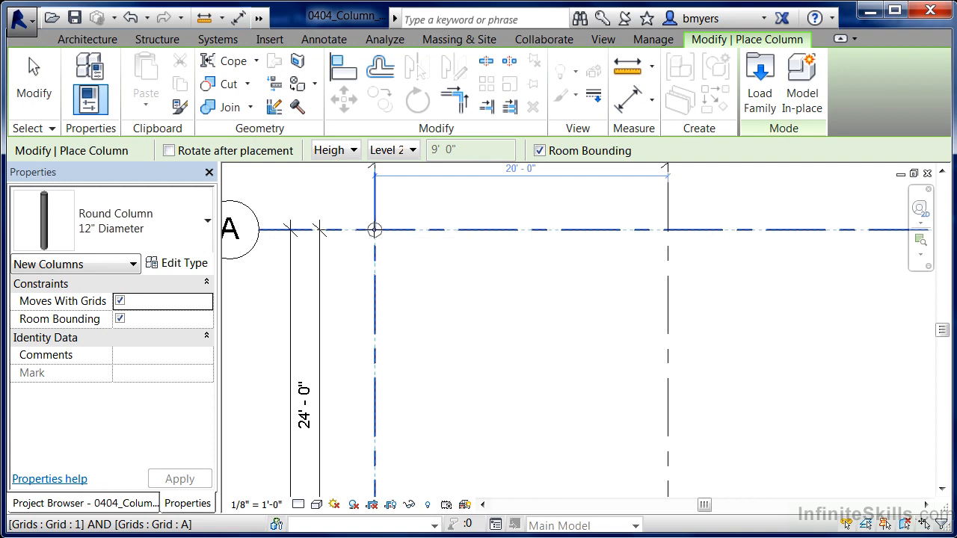
{"action": "left_click", "coordinate": [375, 230]}
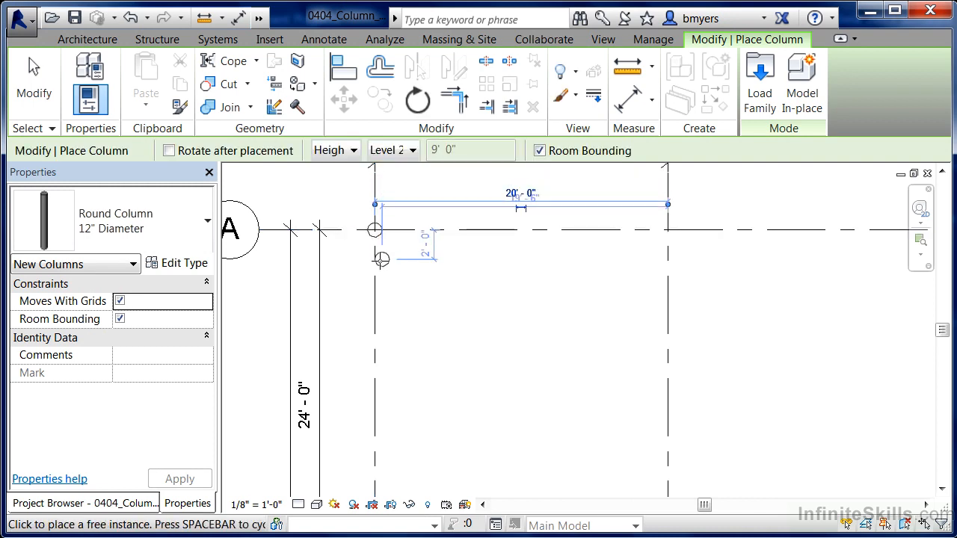
{"action": "left_click", "coordinate": [668, 230]}
{"action": "scroll", "coordinate": [411, 273], "scroll_direction": "down", "scroll_amount": 3}
{"action": "left_click", "coordinate": [649, 256]}
{"action": "left_click", "coordinate": [777, 257]}
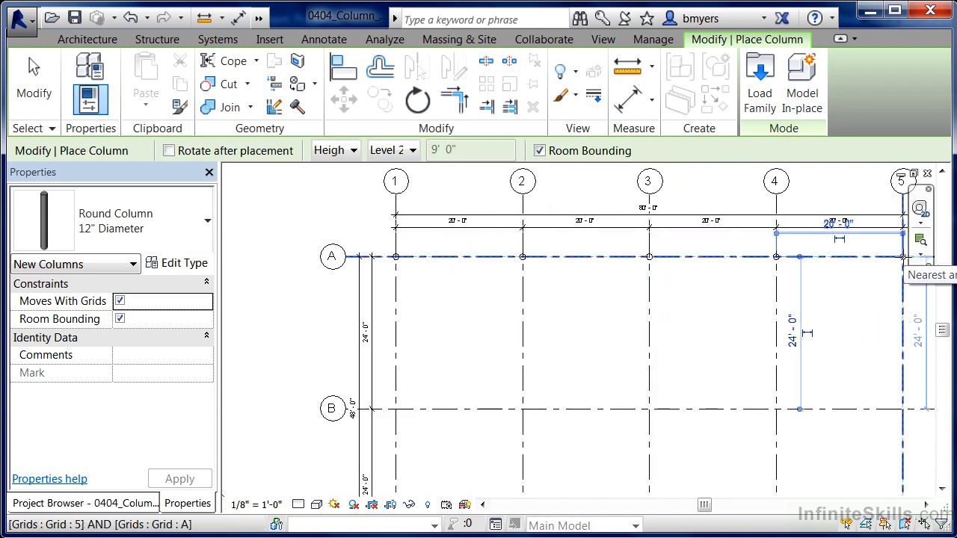
{"action": "left_click", "coordinate": [903, 256]}
Place columns along grid line B at its intersections with grid lines 5 through 1
{"action": "left_click", "coordinate": [903, 409]}
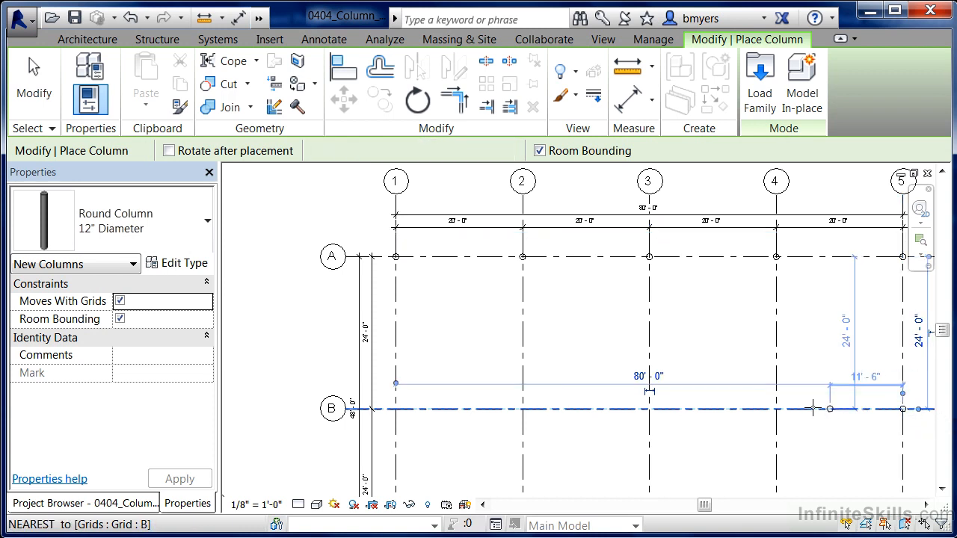
{"action": "left_click", "coordinate": [776, 409]}
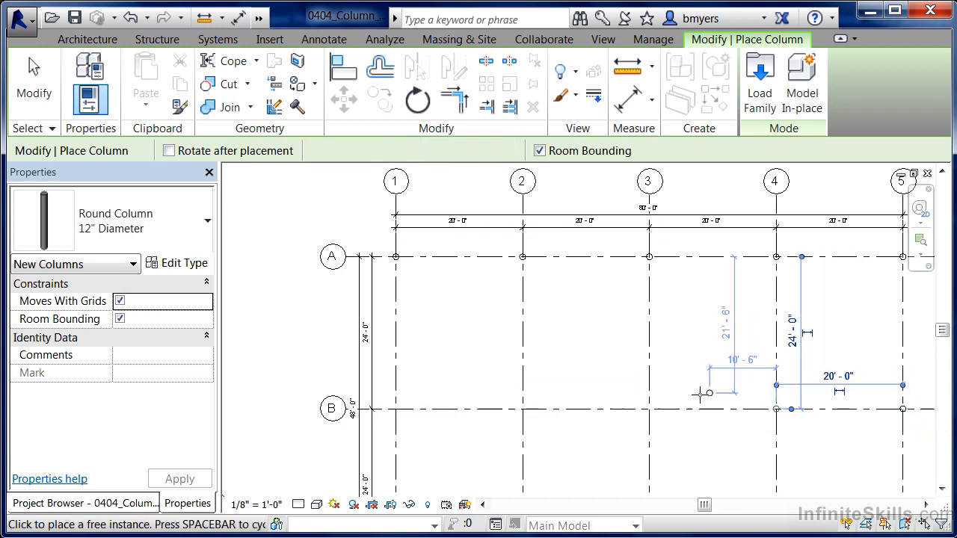
{"action": "left_click", "coordinate": [649, 409]}
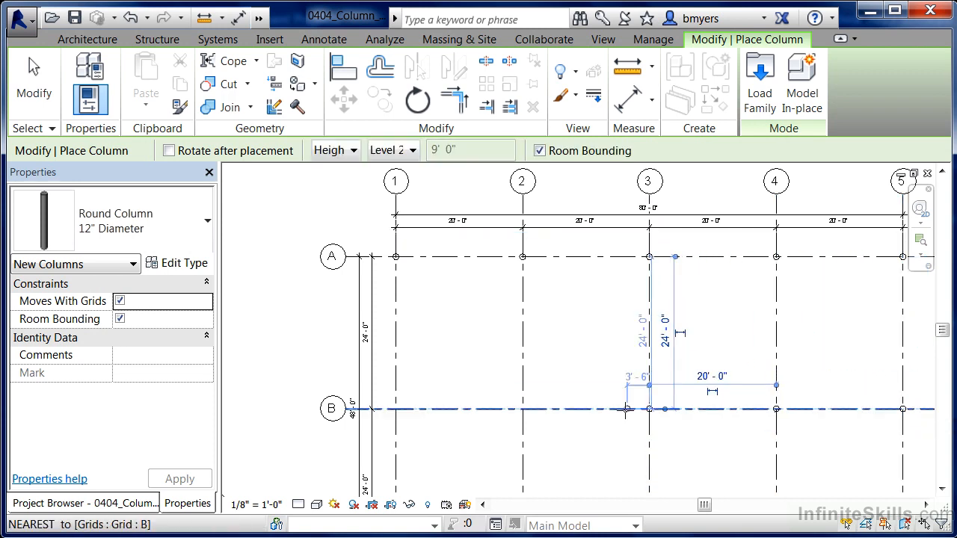
{"action": "scroll", "coordinate": [516, 410], "scroll_direction": "up", "scroll_amount": 1}
{"action": "left_click", "coordinate": [522, 410]}
{"action": "left_click", "coordinate": [395, 409]}
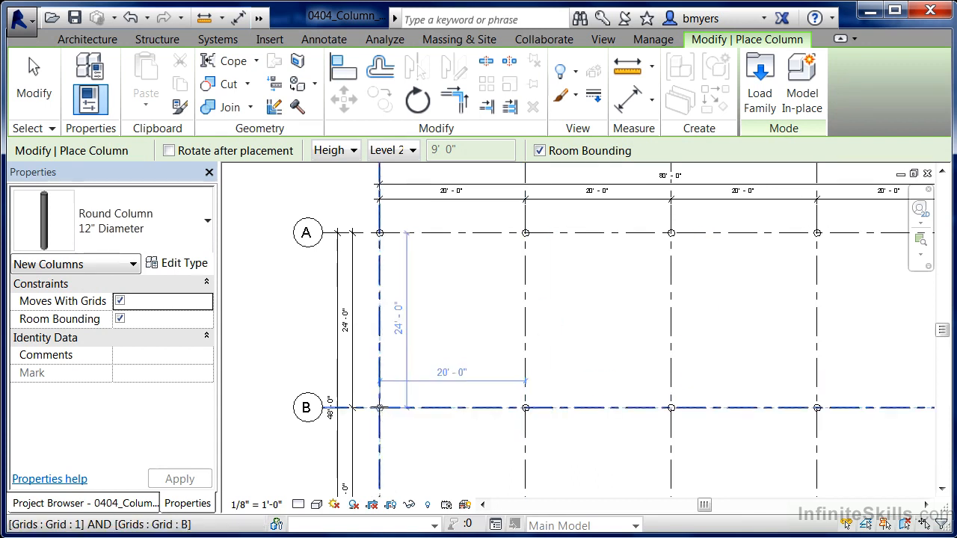
Place columns along grid line C at its intersections with grid lines 1 through 5
{"action": "scroll", "coordinate": [344, 344], "scroll_direction": "down", "scroll_amount": 4}
{"action": "scroll", "coordinate": [368, 454], "scroll_direction": "up", "scroll_amount": 4}
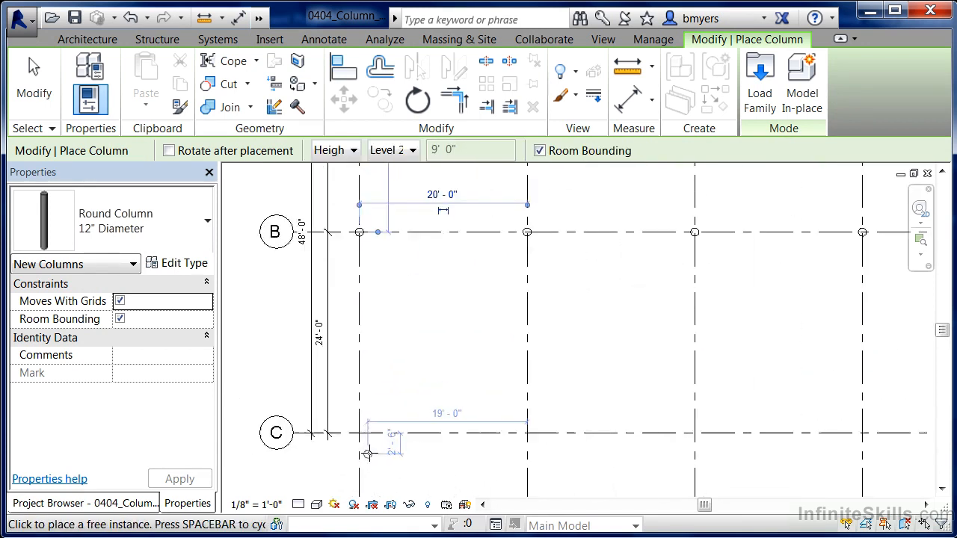
{"action": "scroll", "coordinate": [368, 452], "scroll_direction": "up", "scroll_amount": 1}
{"action": "left_click", "coordinate": [360, 436]}
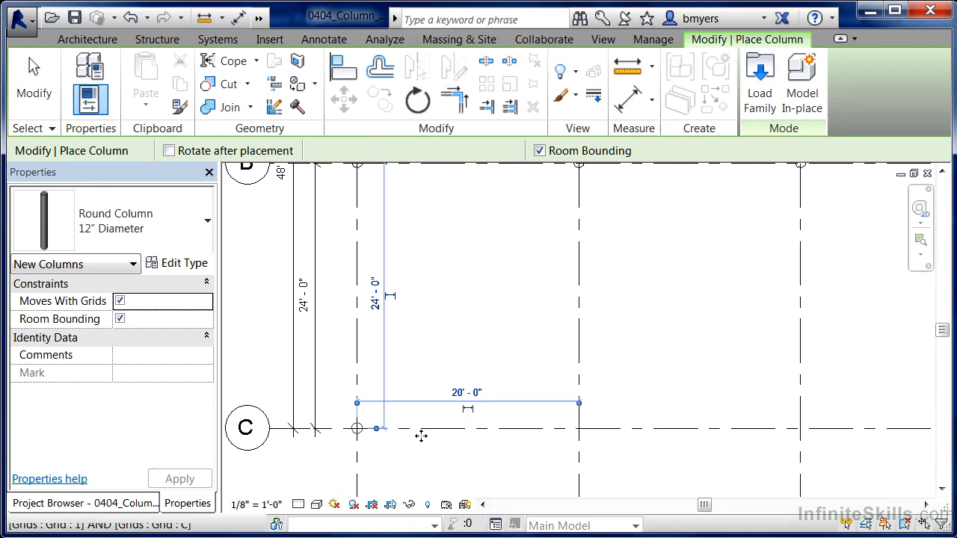
{"action": "left_click", "coordinate": [579, 428]}
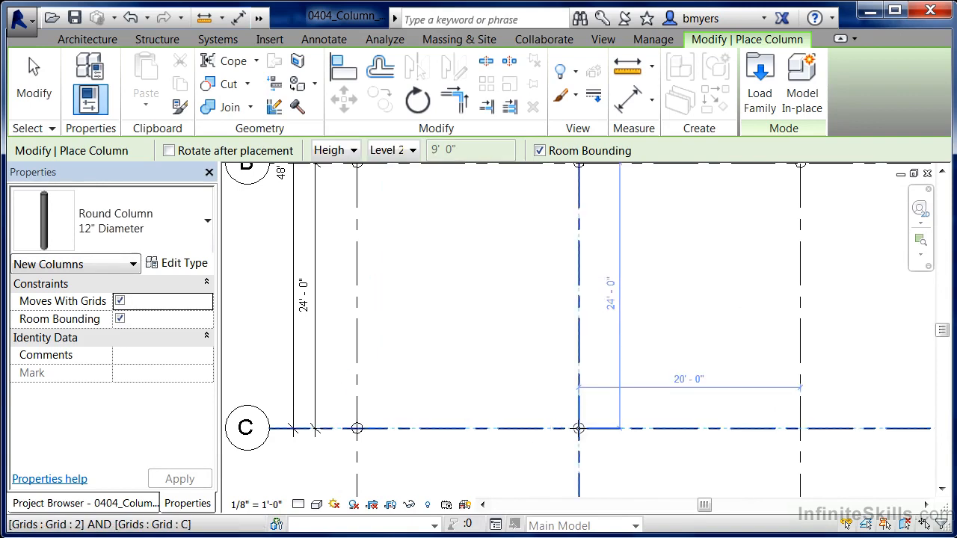
{"action": "left_click", "coordinate": [800, 431]}
{"action": "scroll", "coordinate": [516, 433], "scroll_direction": "down", "scroll_amount": 3}
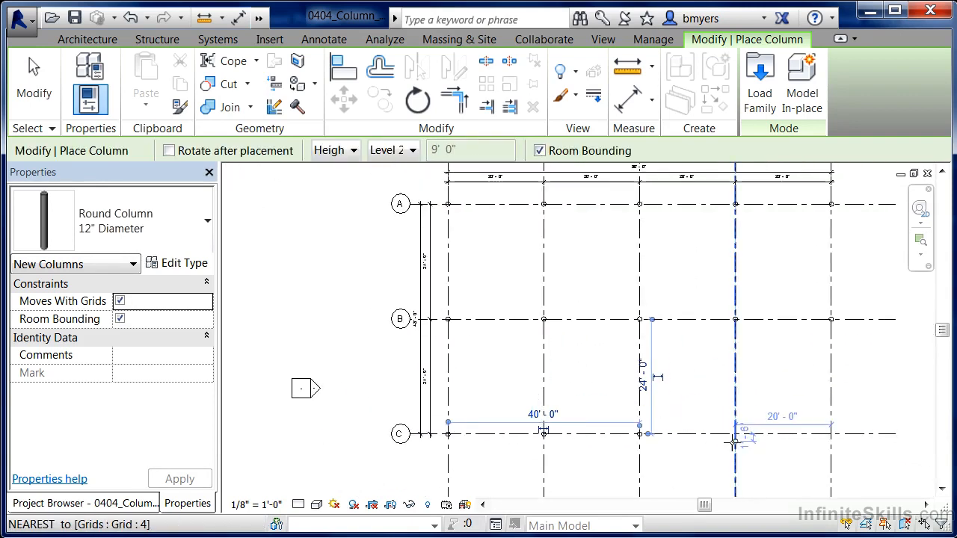
{"action": "left_click", "coordinate": [736, 433]}
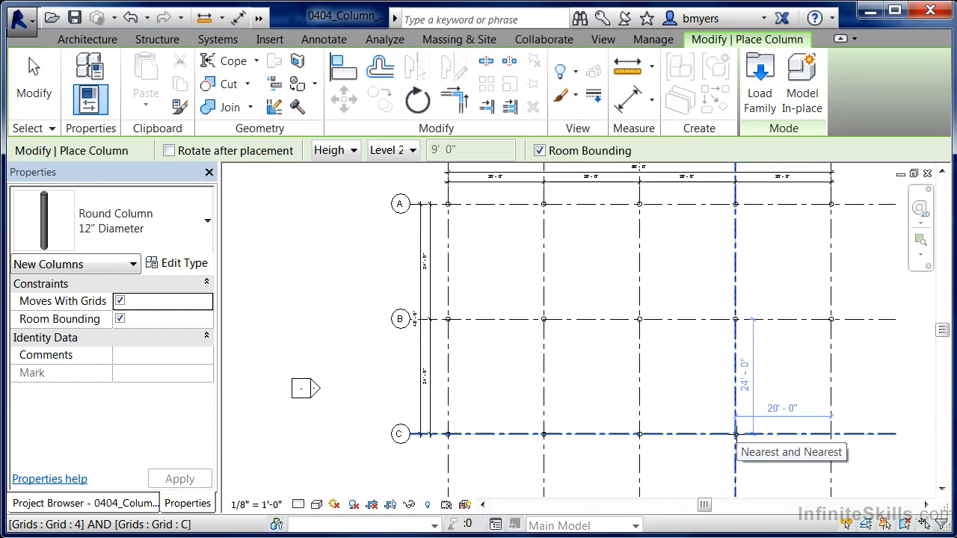
{"action": "scroll", "coordinate": [833, 433], "scroll_direction": "up", "scroll_amount": 2}
{"action": "left_click", "coordinate": [832, 434]}
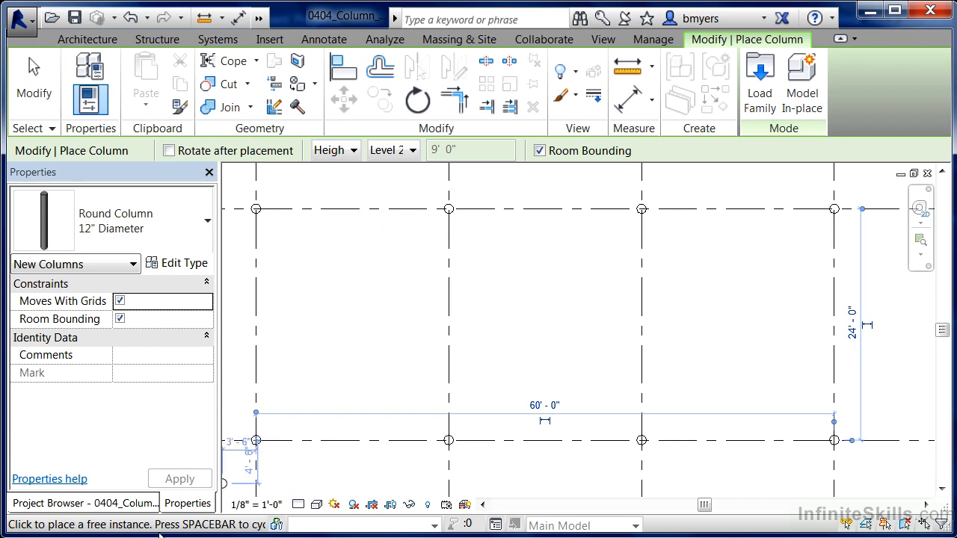
Inspect the placed columns in the South elevation and in the default 3D view
{"action": "left_click", "coordinate": [125, 505]}
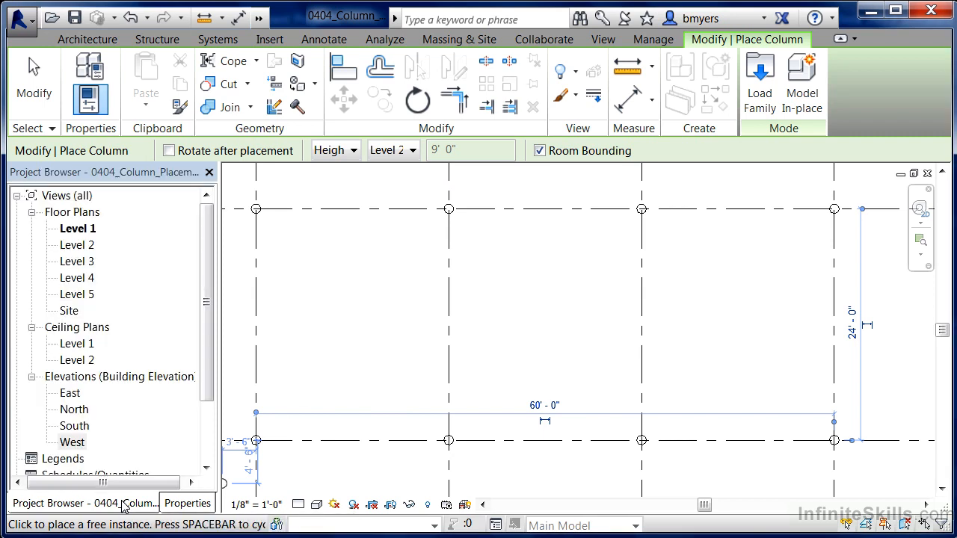
{"action": "double_click", "coordinate": [74, 426]}
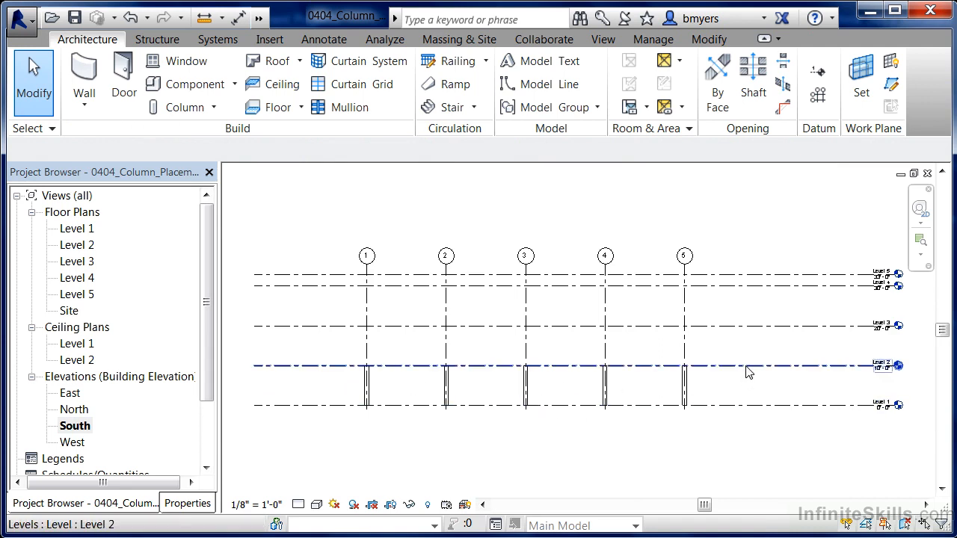
{"action": "left_click", "coordinate": [259, 23]}
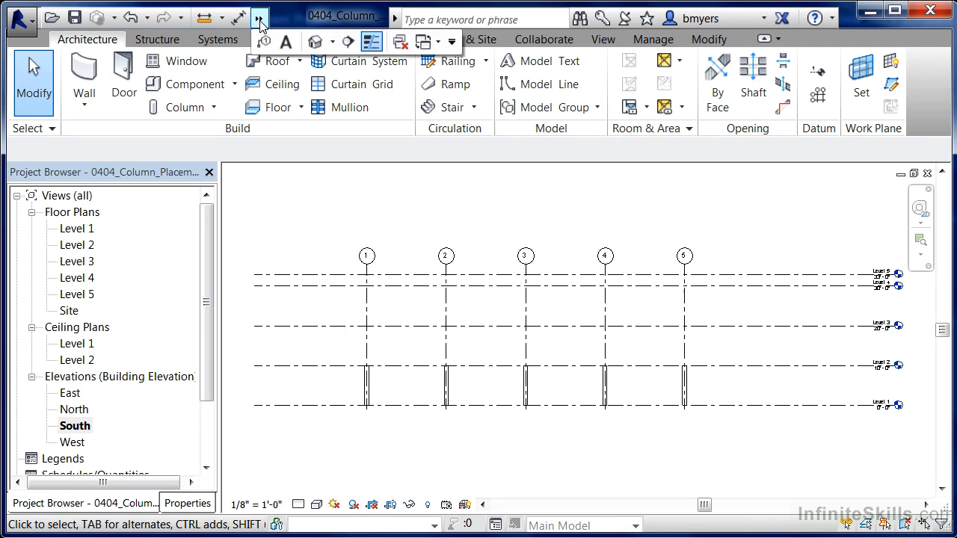
{"action": "left_click", "coordinate": [315, 42]}
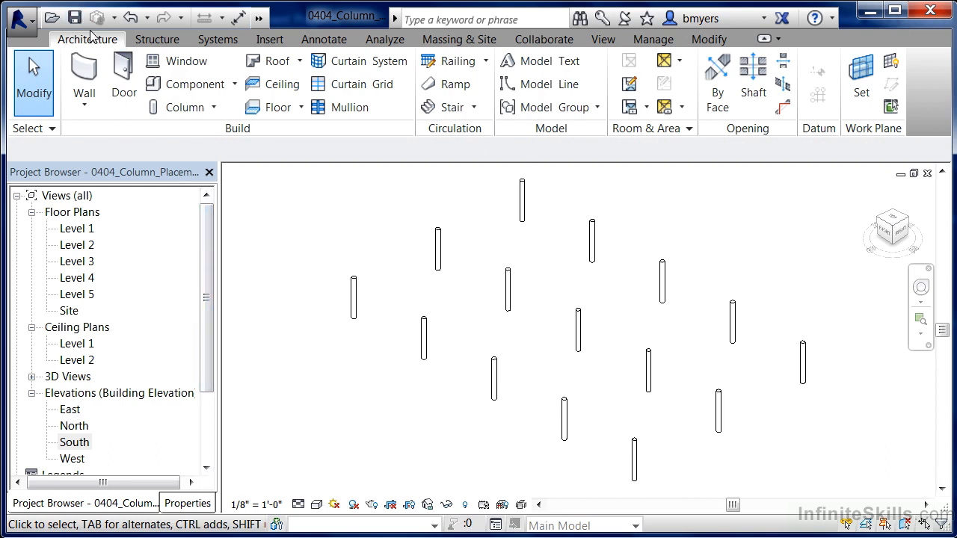
Start placing another architectural column in the 3D view and open the choice of column types
{"action": "left_click", "coordinate": [213, 107]}
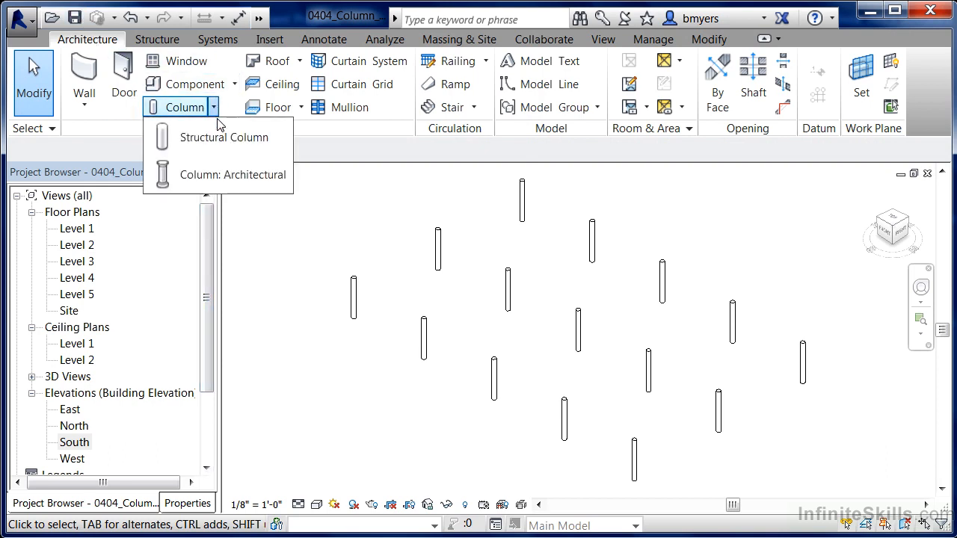
{"action": "left_click", "coordinate": [221, 174]}
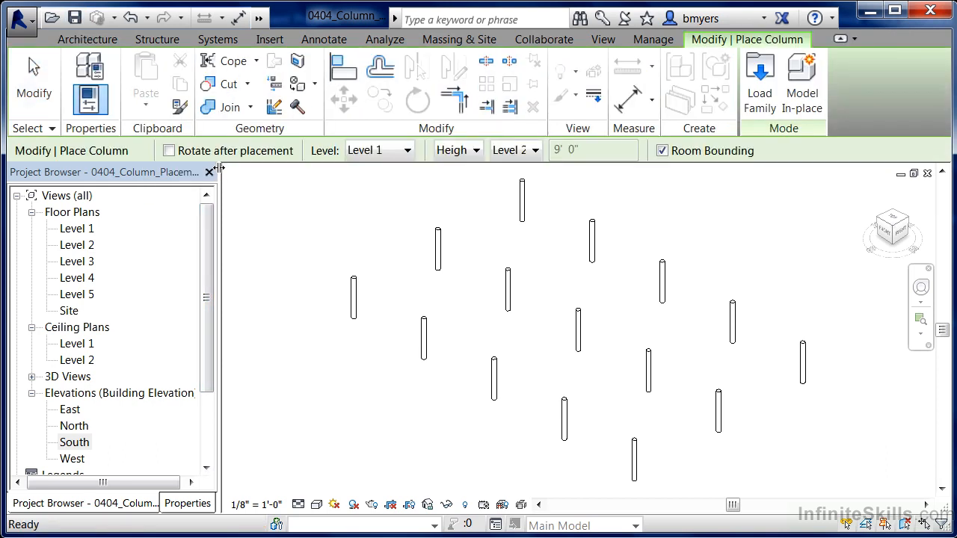
{"action": "left_click", "coordinate": [179, 503]}
{"action": "left_click", "coordinate": [167, 222]}
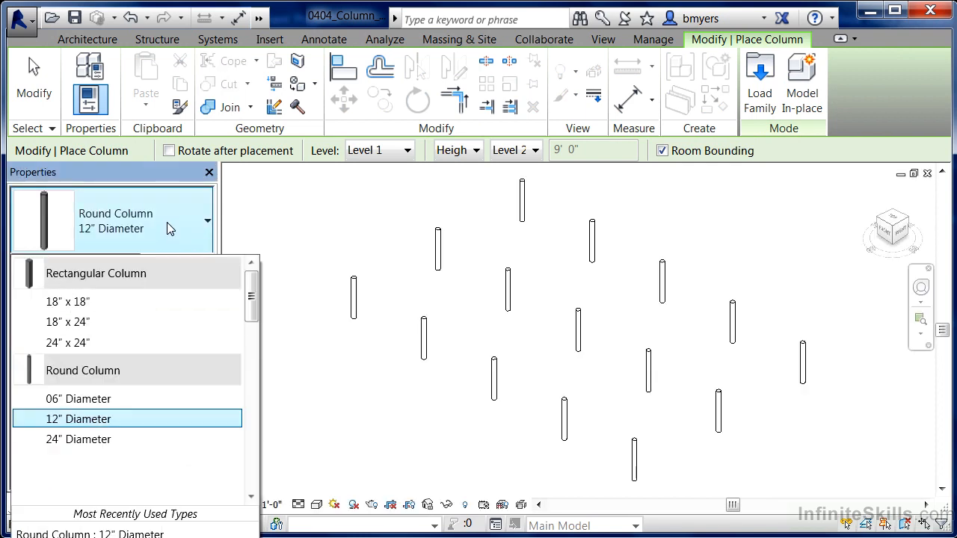